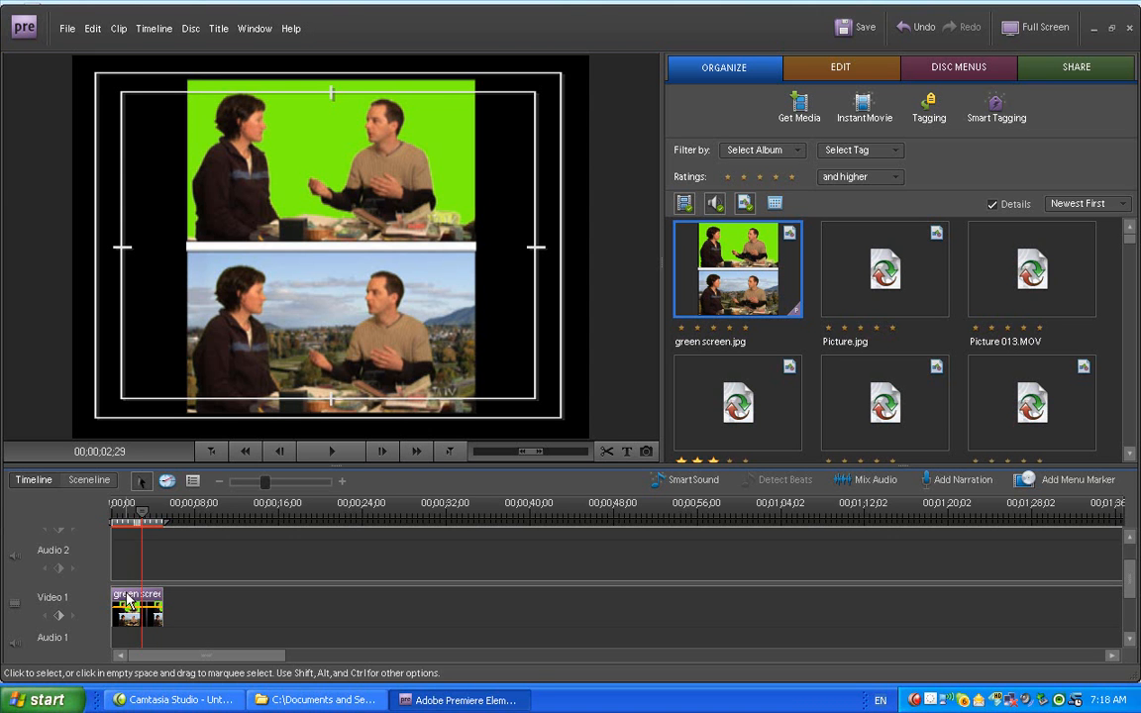
Replace the green screen image on the Video 1 track with brent.JPG from the Pictures folder, placed at the start of the timeline
key("Delete")
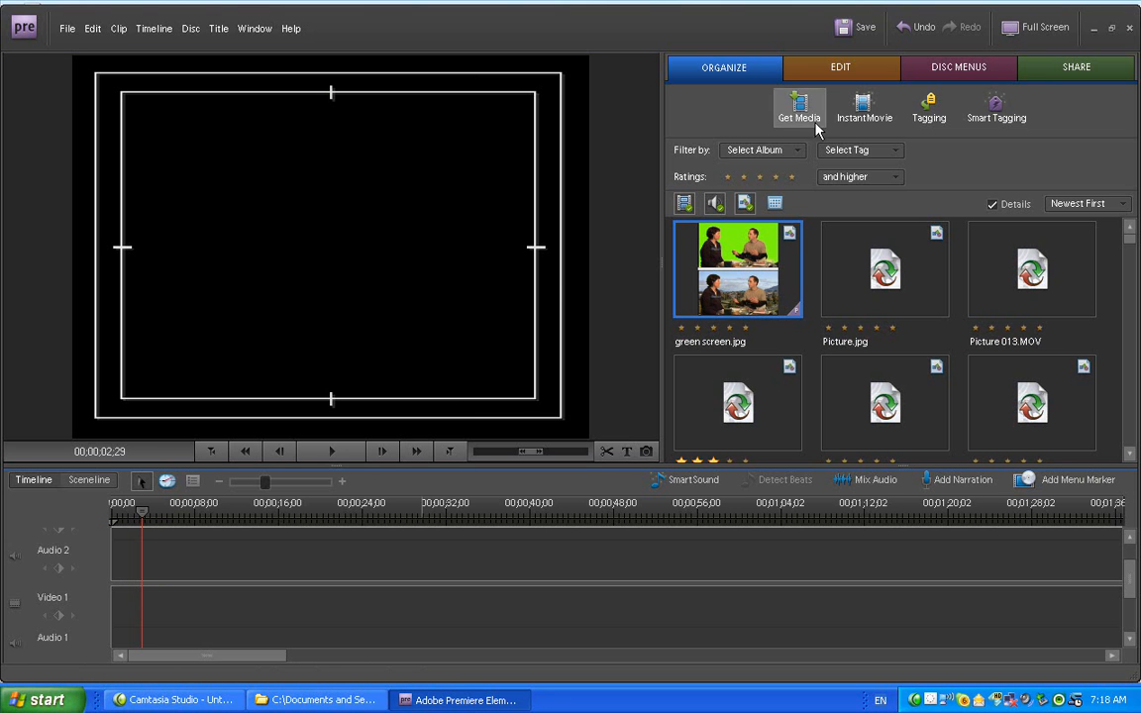
left_click(836, 75)
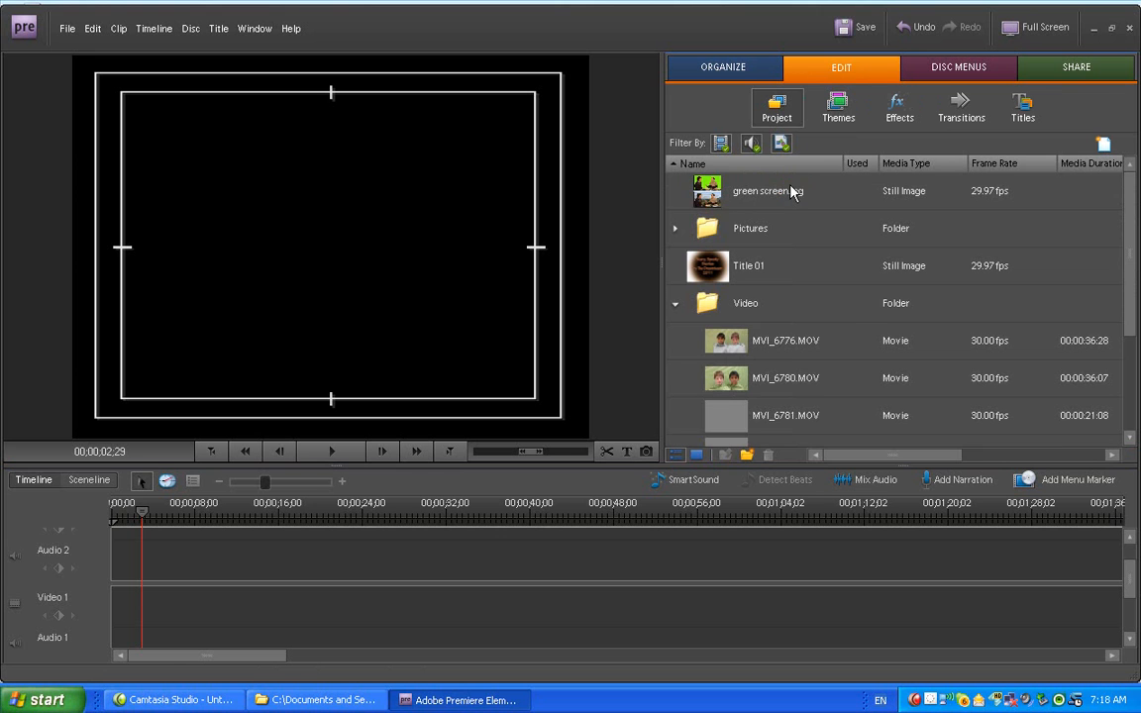
left_click(675, 231)
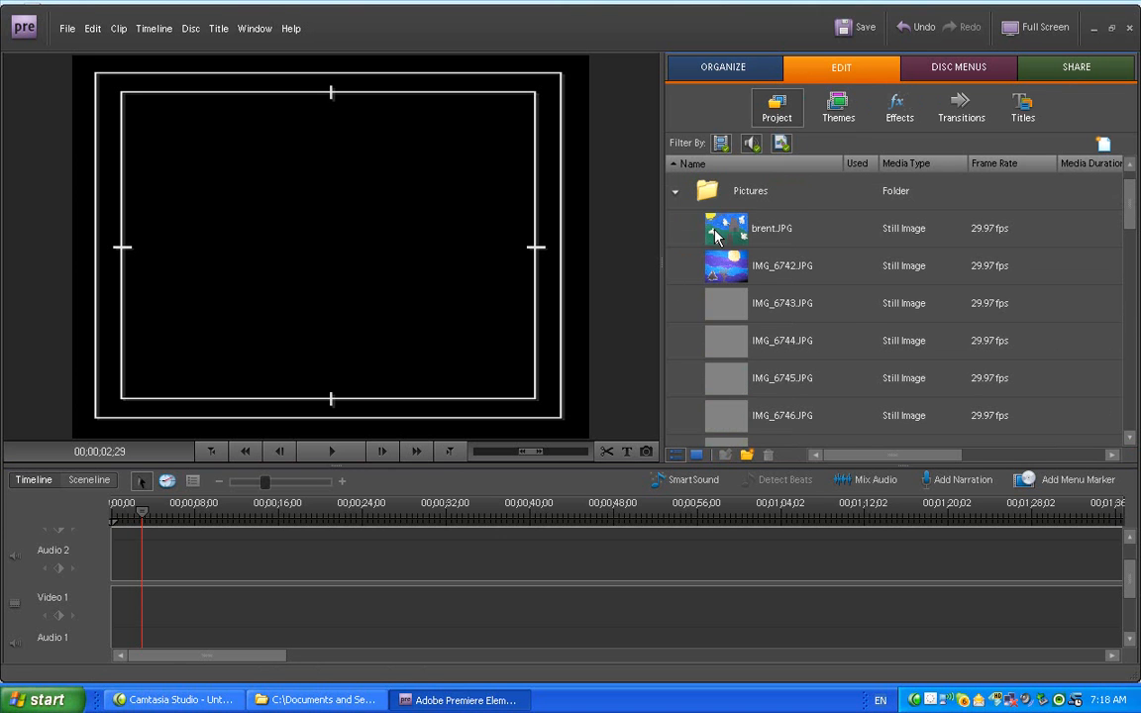
left_click(722, 234)
left_click_drag(361, 566, 109, 607)
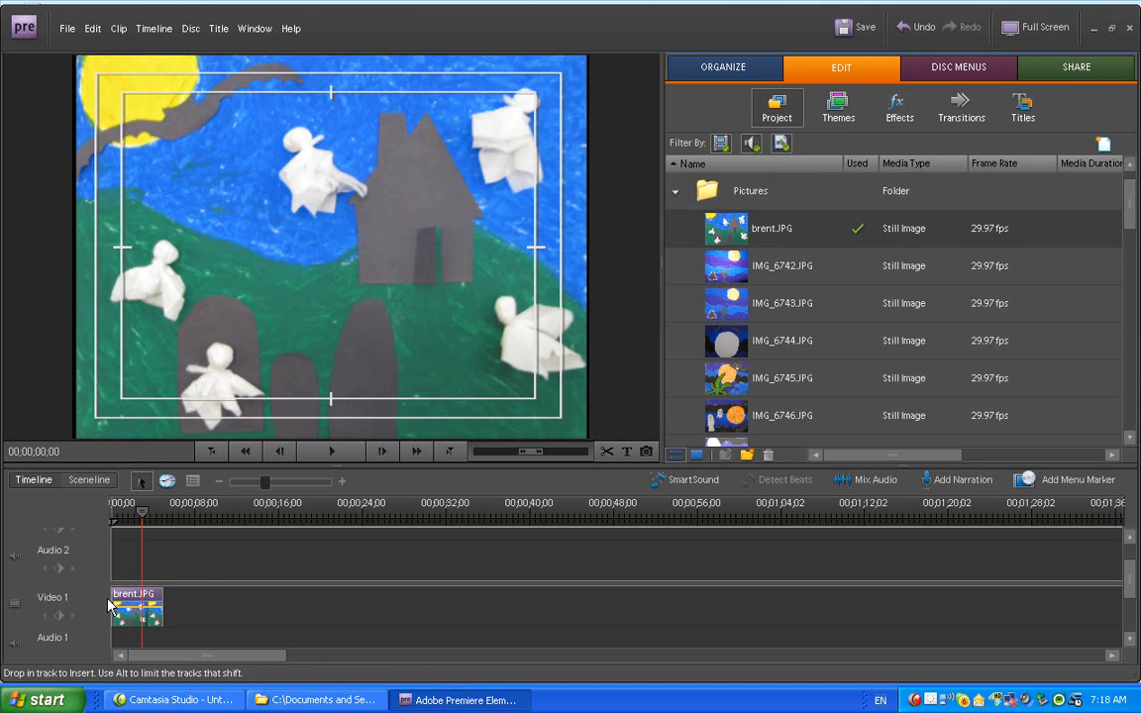
Extend the brent.JPG clip to about 16 seconds and move the playhead back to 00;00;00;10
left_click(141, 514)
left_click_drag(140, 519, 120, 519)
left_click_drag(160, 606, 282, 608)
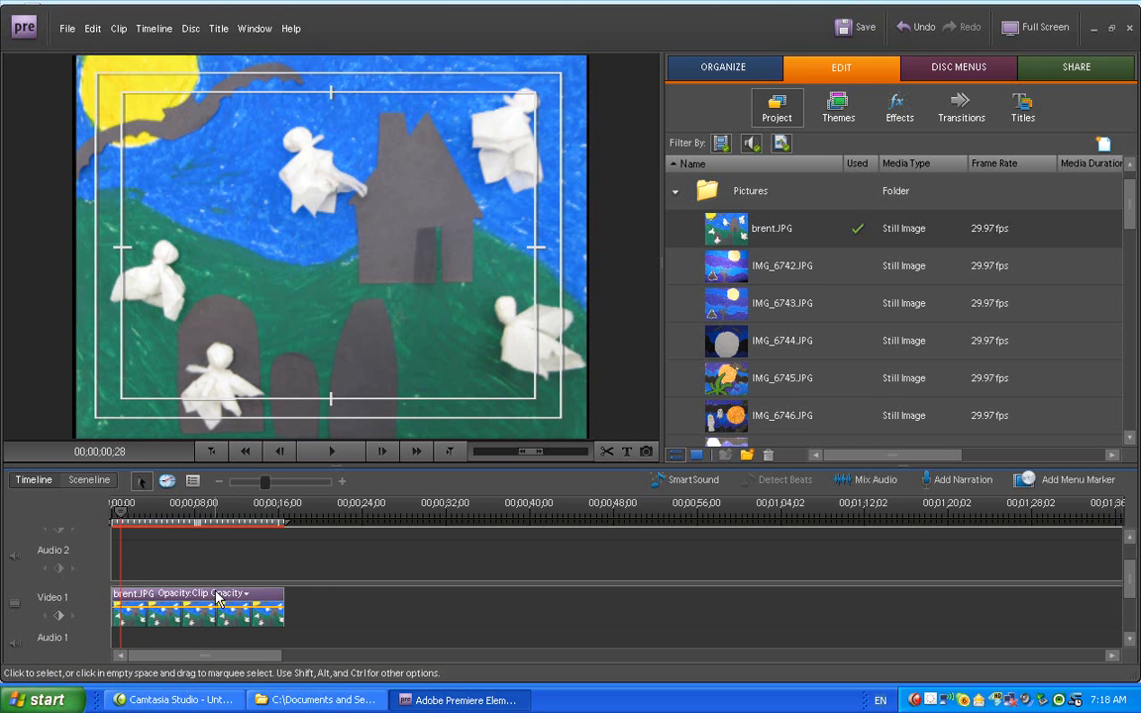
mouse_move(120, 509)
left_mouse_down()
mouse_move(105, 509)
mouse_move(116, 512)
left_mouse_up()
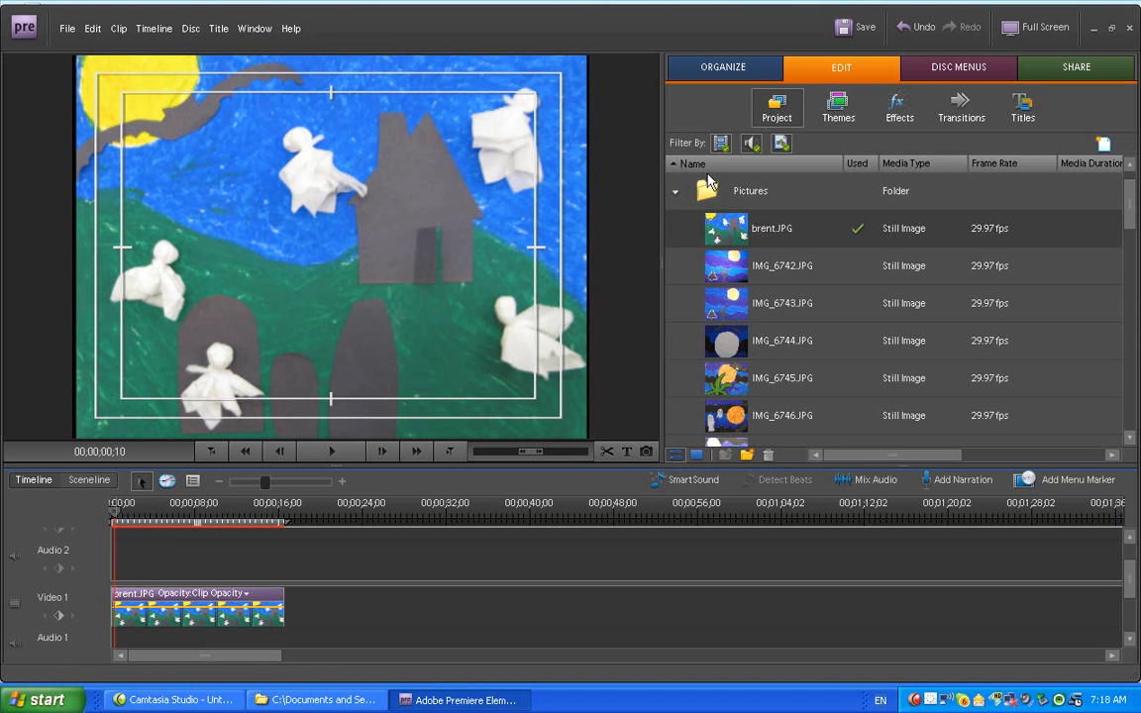
Place MVI_6781.MOV on the Video 2 track above brent.JPG and trim its end to match the background clip
left_click(675, 193)
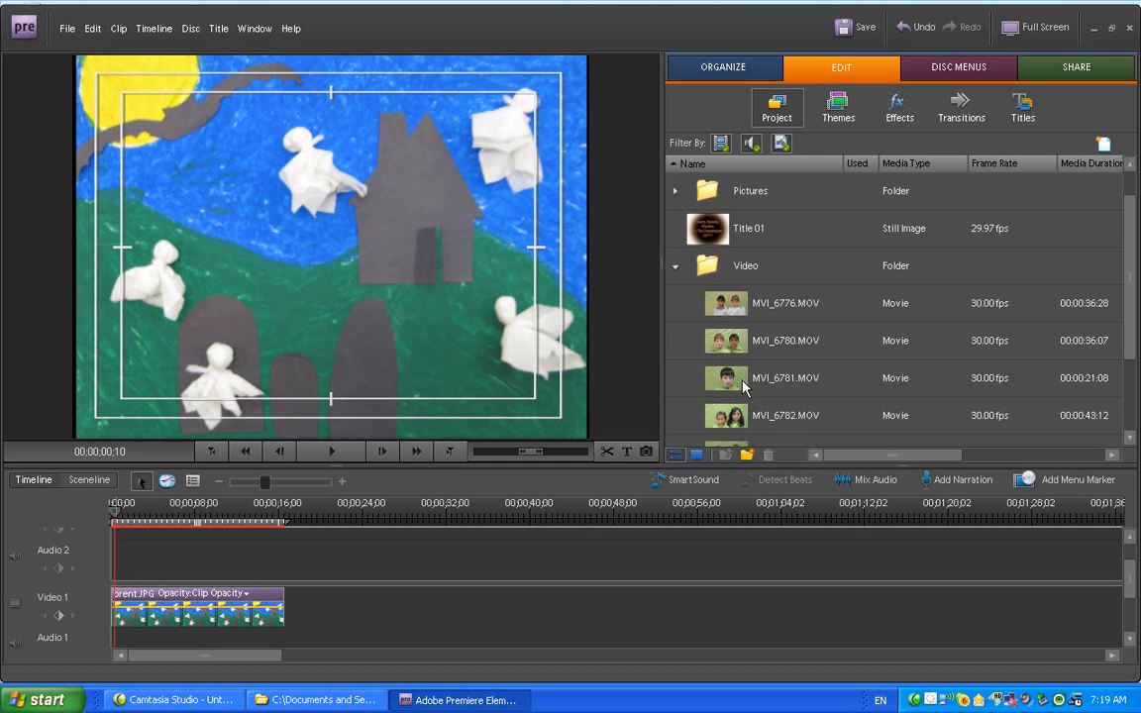
left_click(745, 386)
left_click_drag(417, 518, 94, 566)
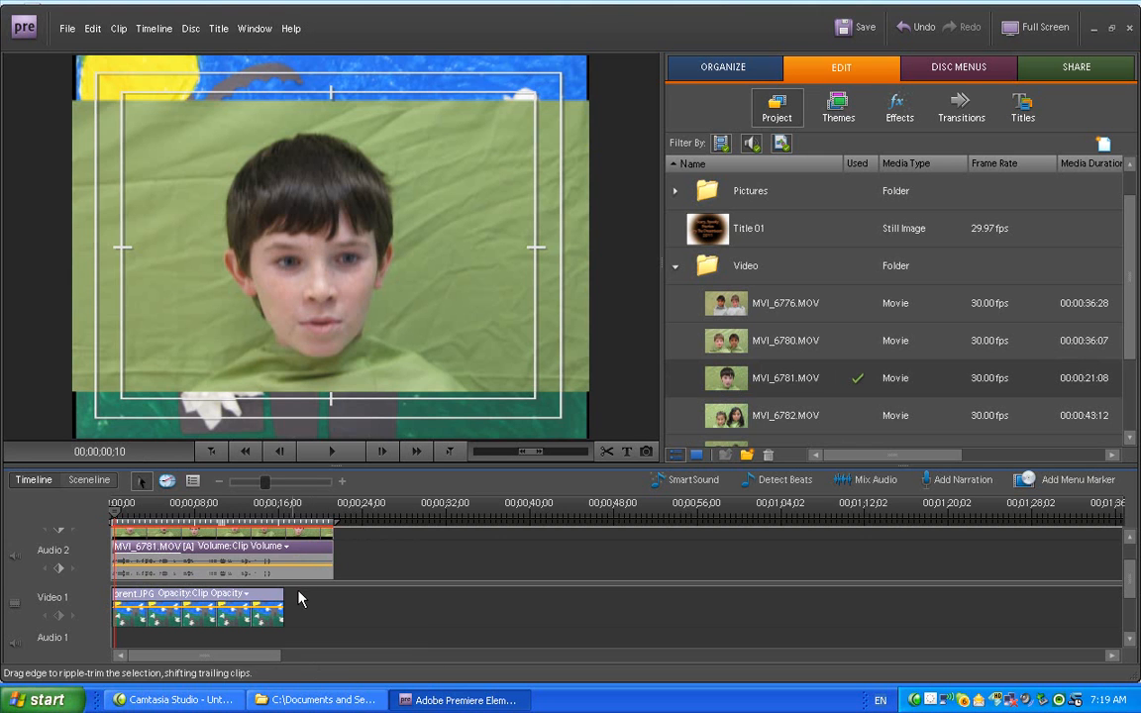
left_click_drag(332, 562, 285, 563)
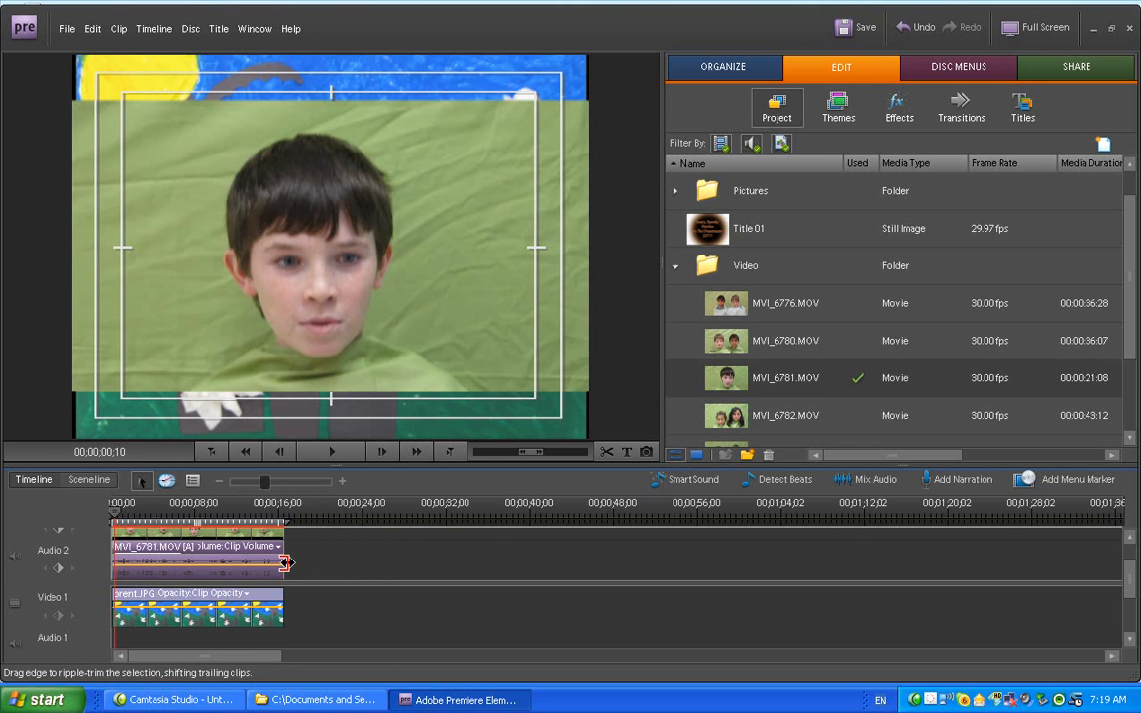
Enlarge the MVI_6781.MOV picture in the preview from its upper corner so it covers almost the whole frame
left_click(406, 281)
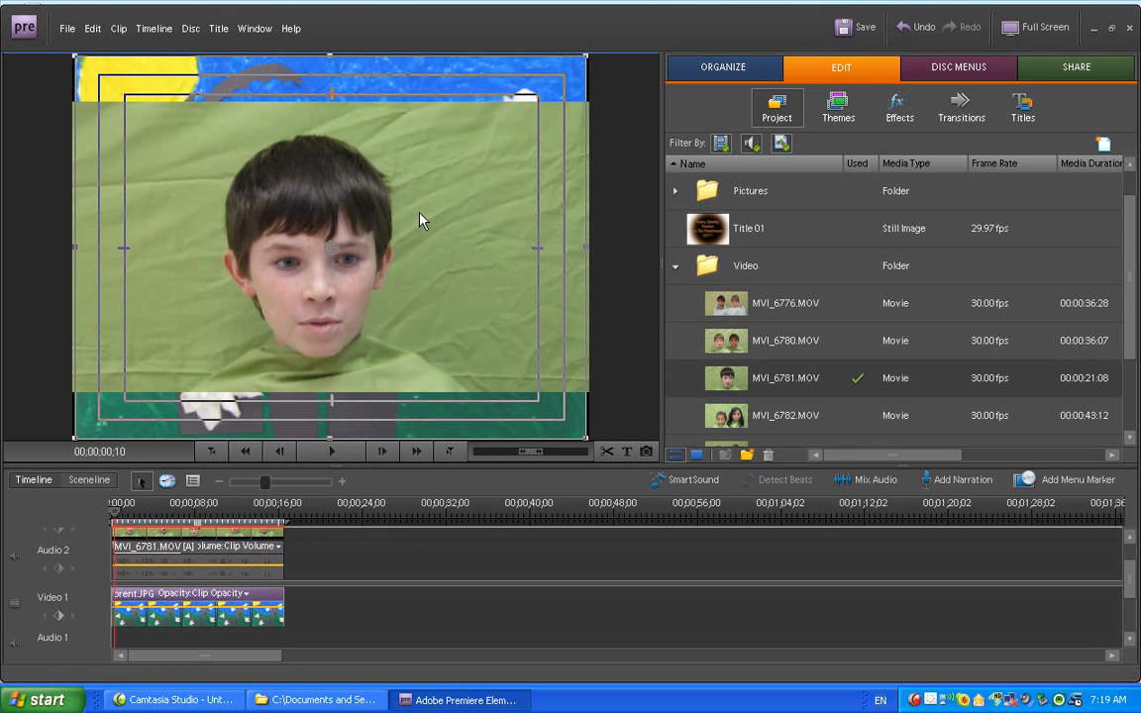
left_click(265, 537)
left_click(358, 308)
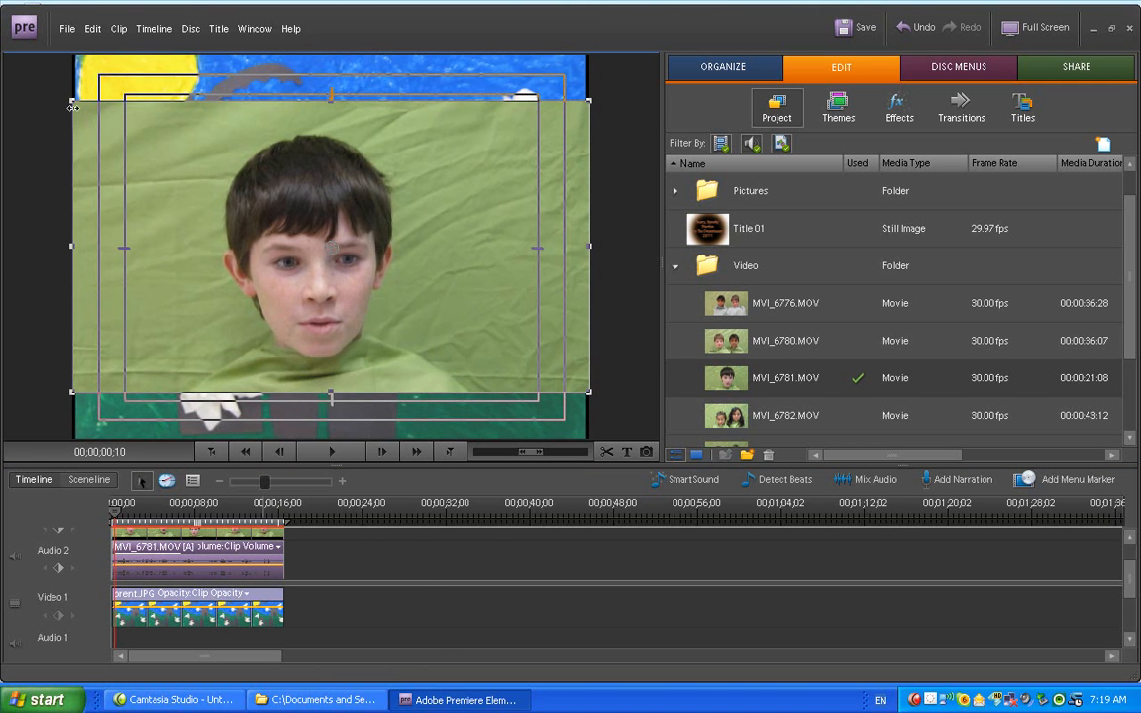
left_click_drag(72, 100, 60, 43)
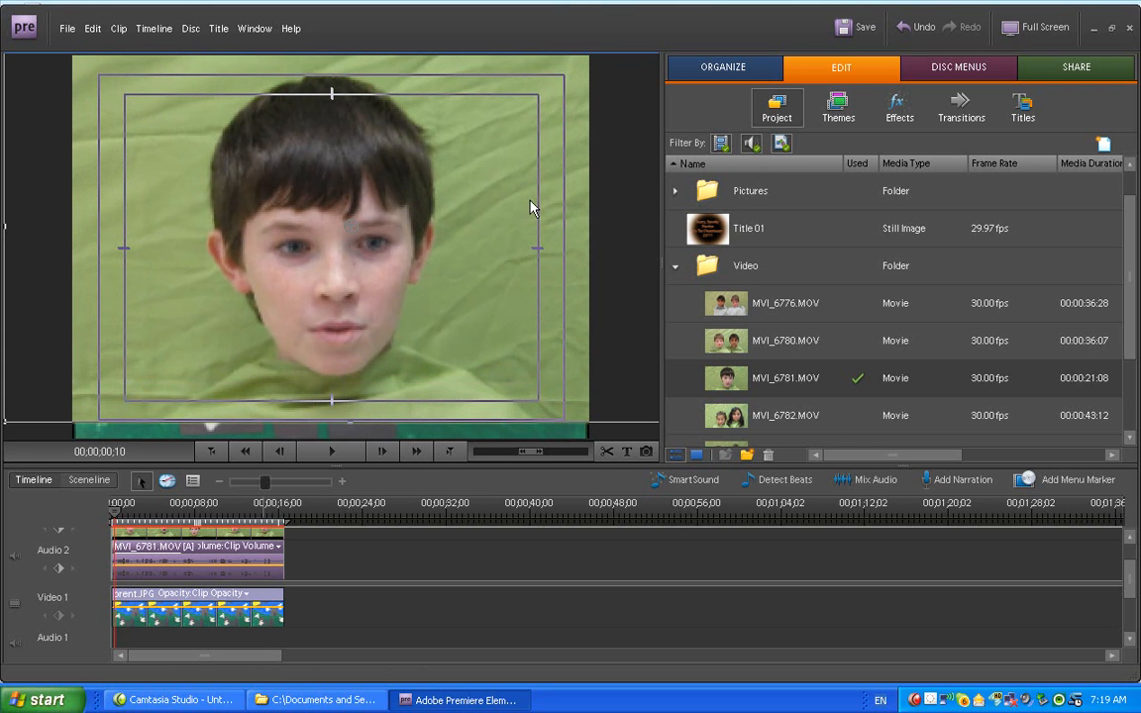
Apply the Green Screen Key effect from the Keying category to the MVI_6781.MOV clip on Video 2
left_click(676, 266)
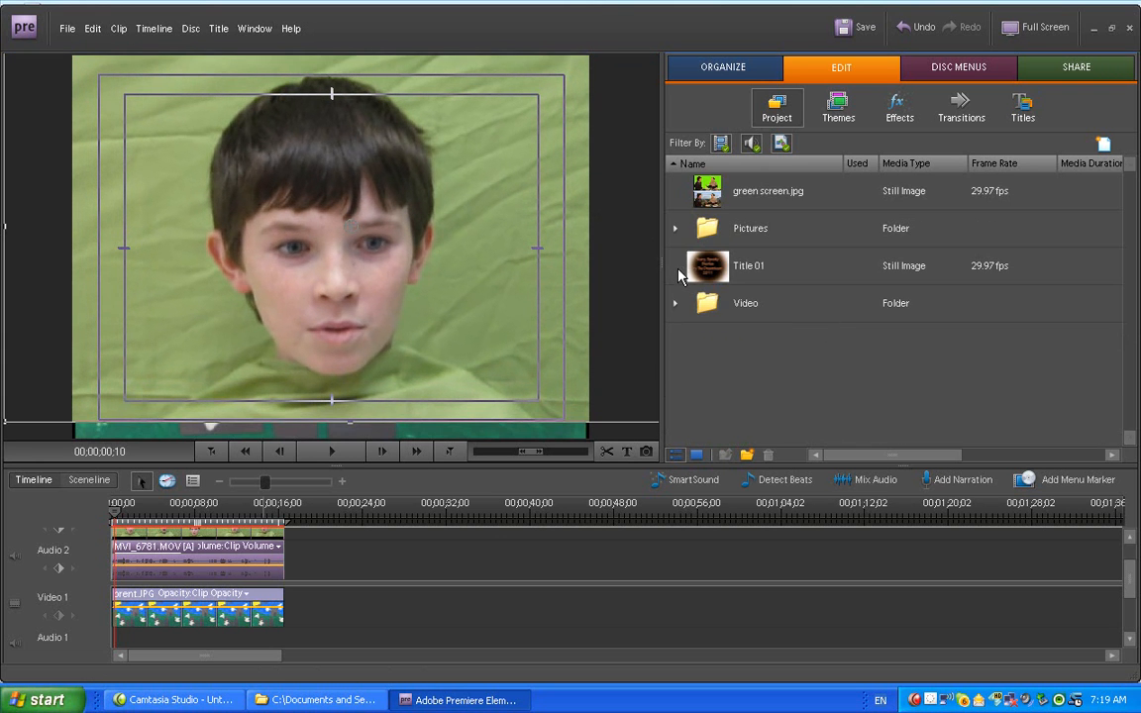
left_click(900, 112)
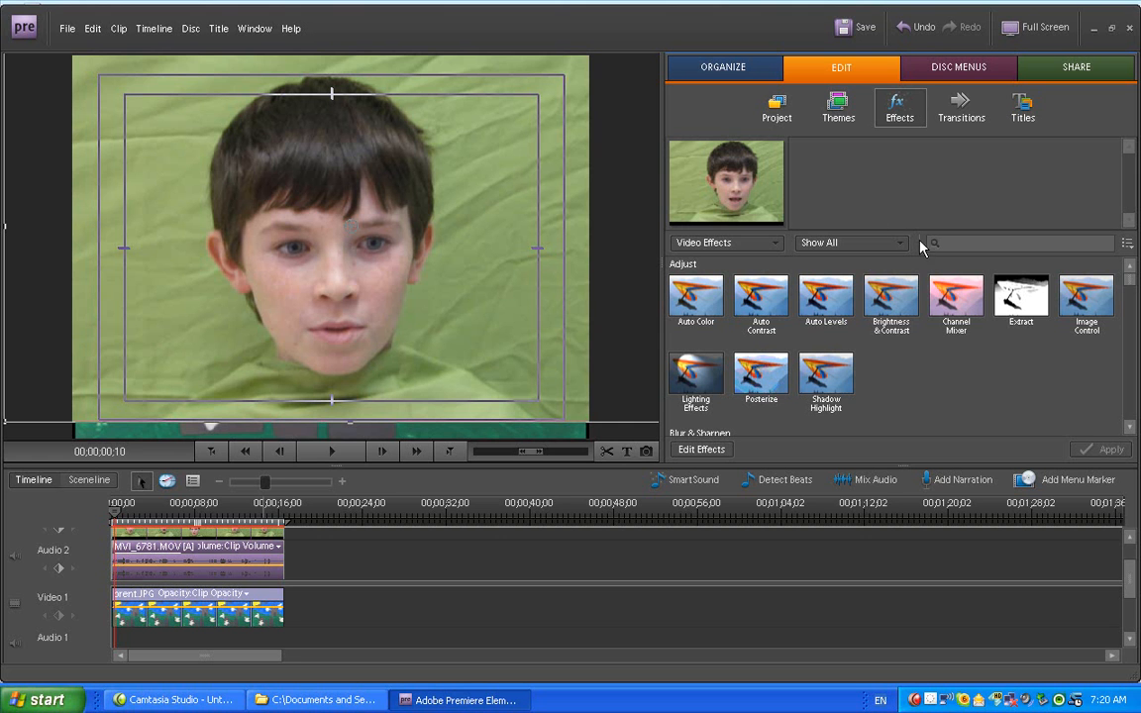
left_click(1132, 429)
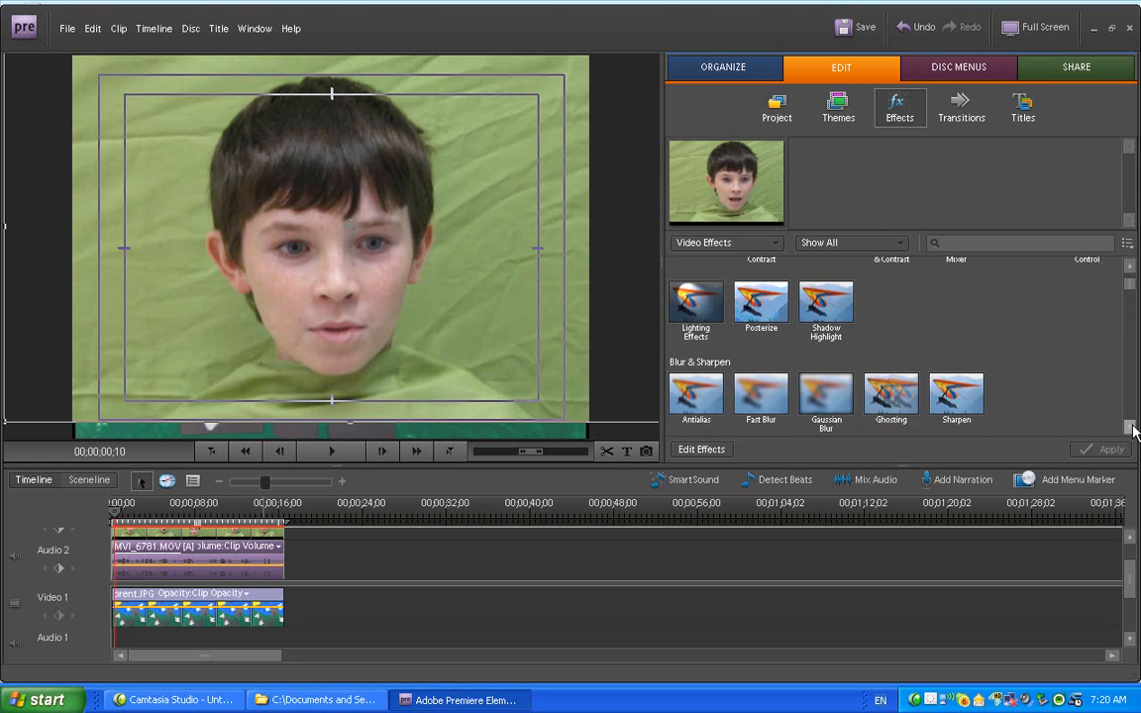
left_click(1132, 429)
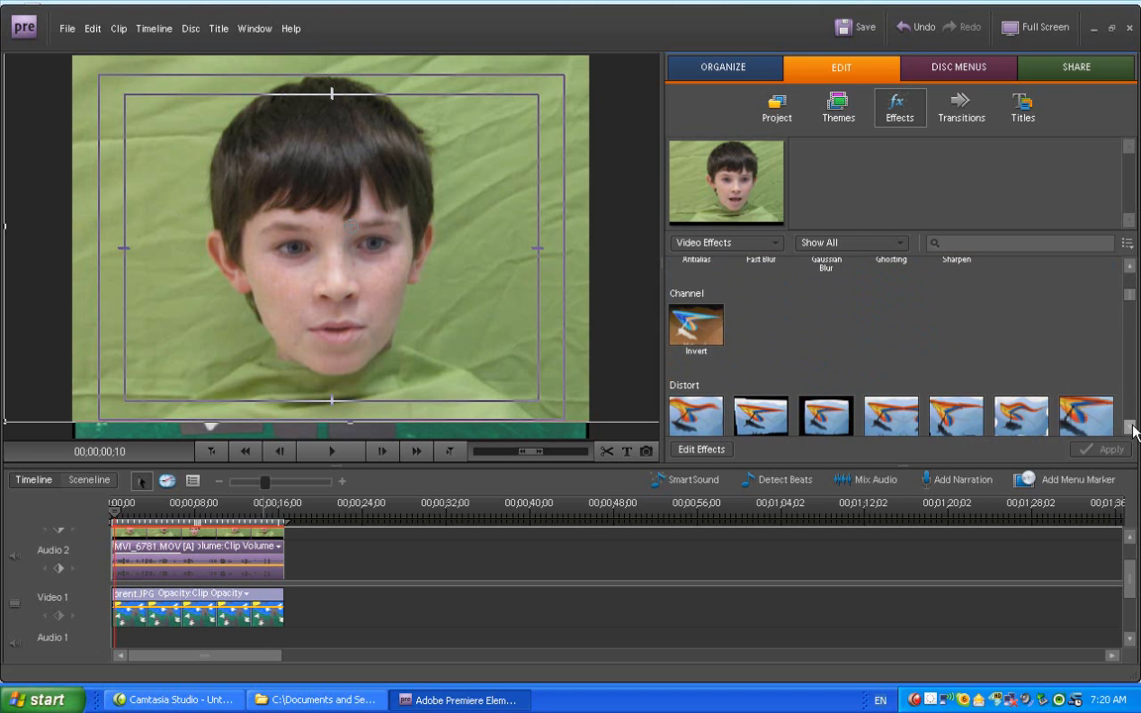
left_click(1133, 429)
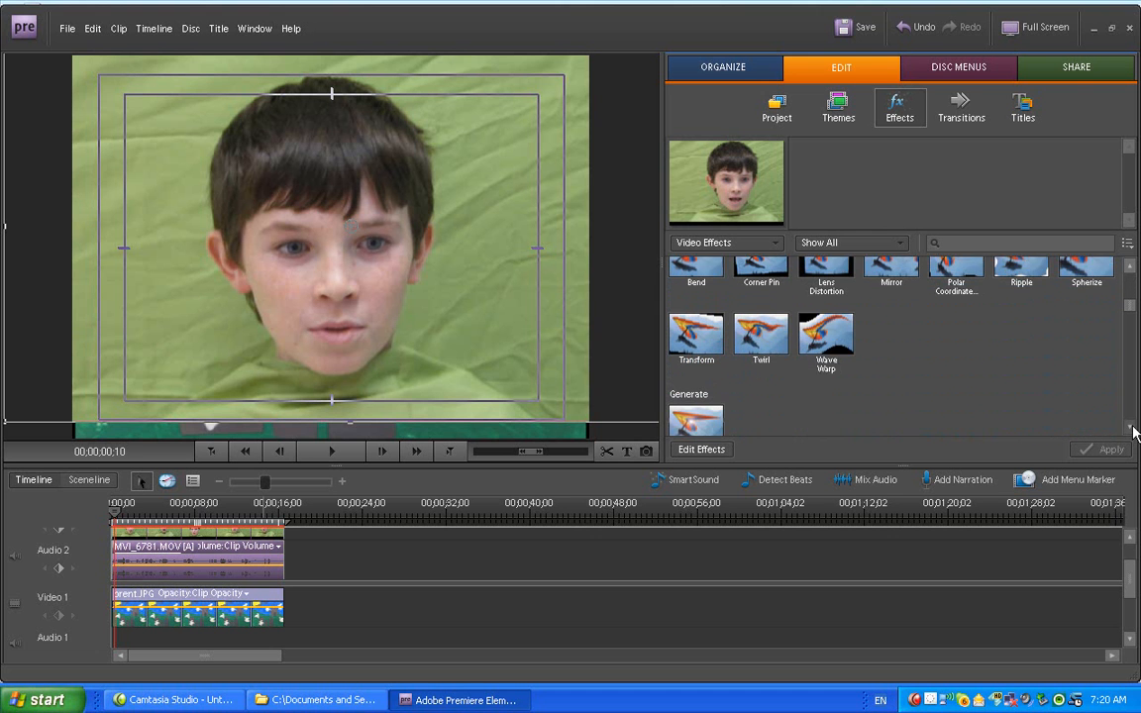
left_click(1132, 429)
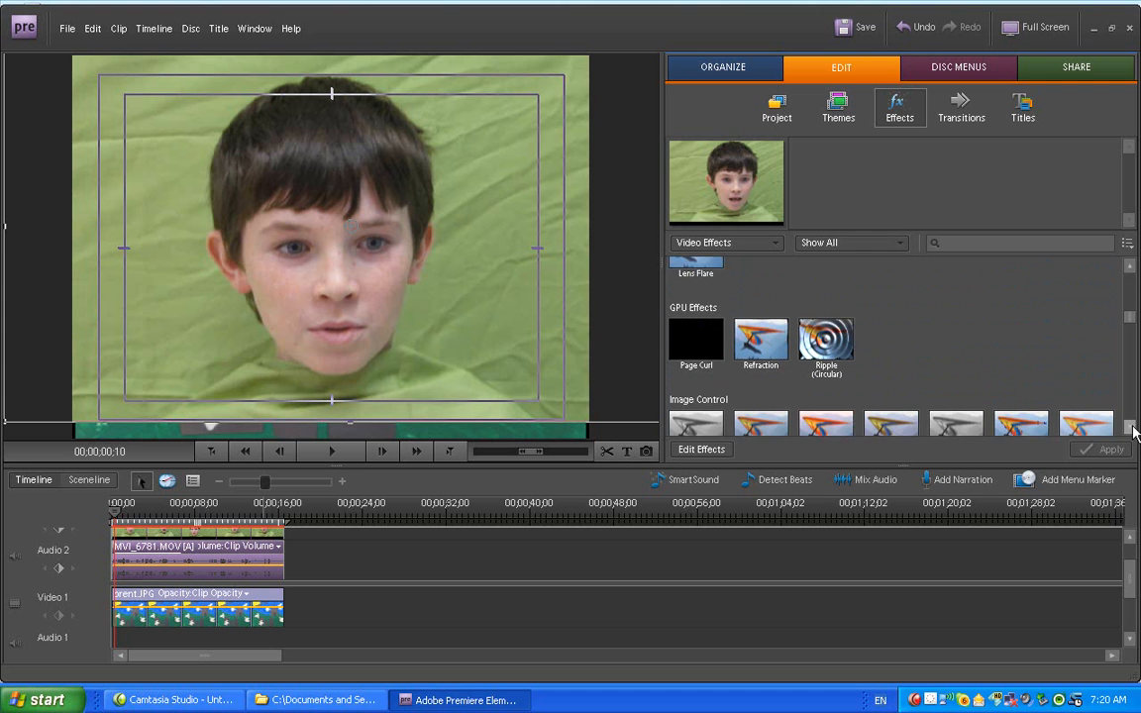
left_click(1132, 429)
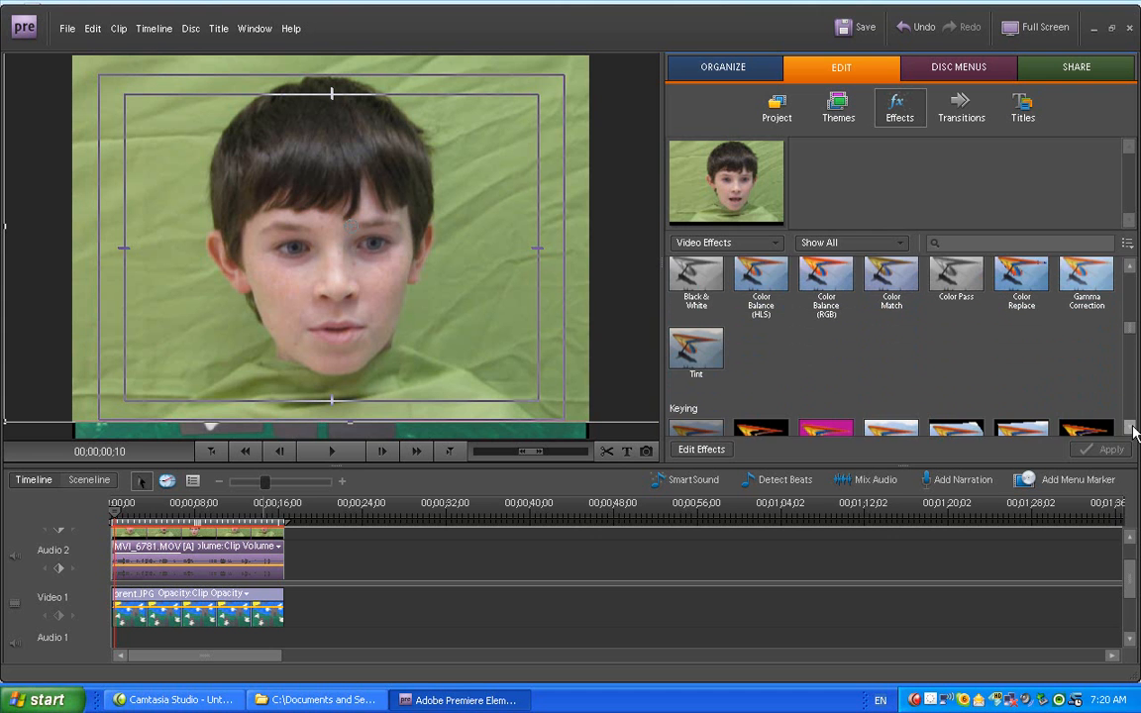
left_click(1132, 429)
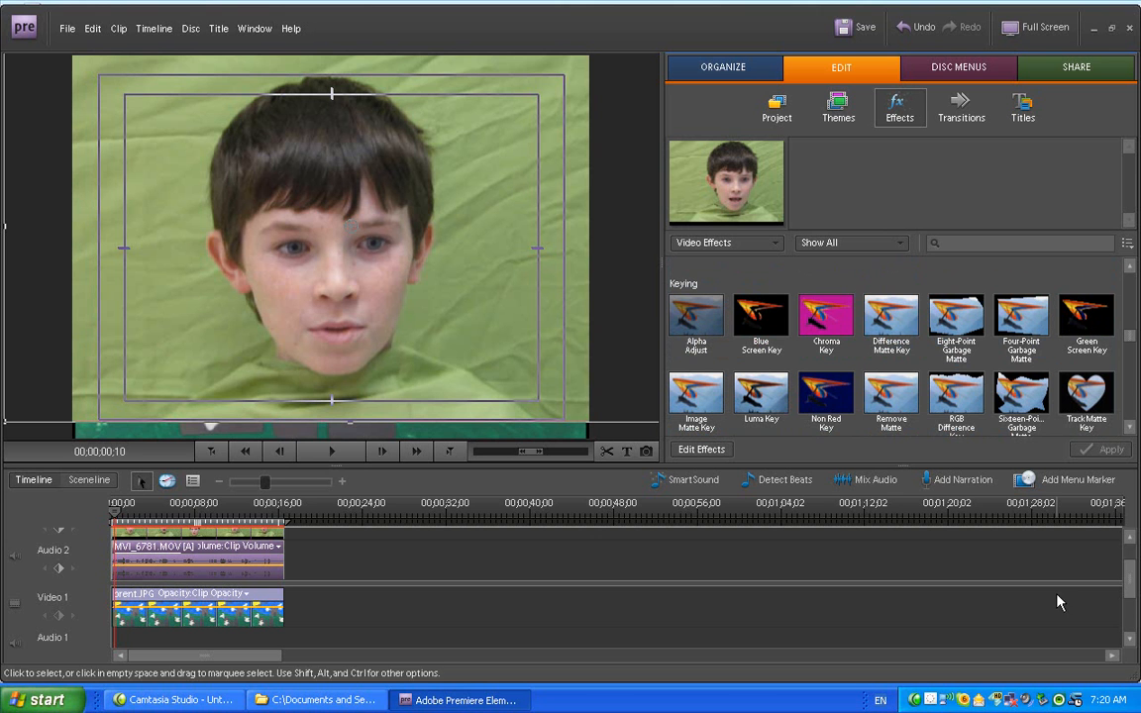
scroll(1132, 580, "up", 2)
scroll(1133, 580, "up", 1)
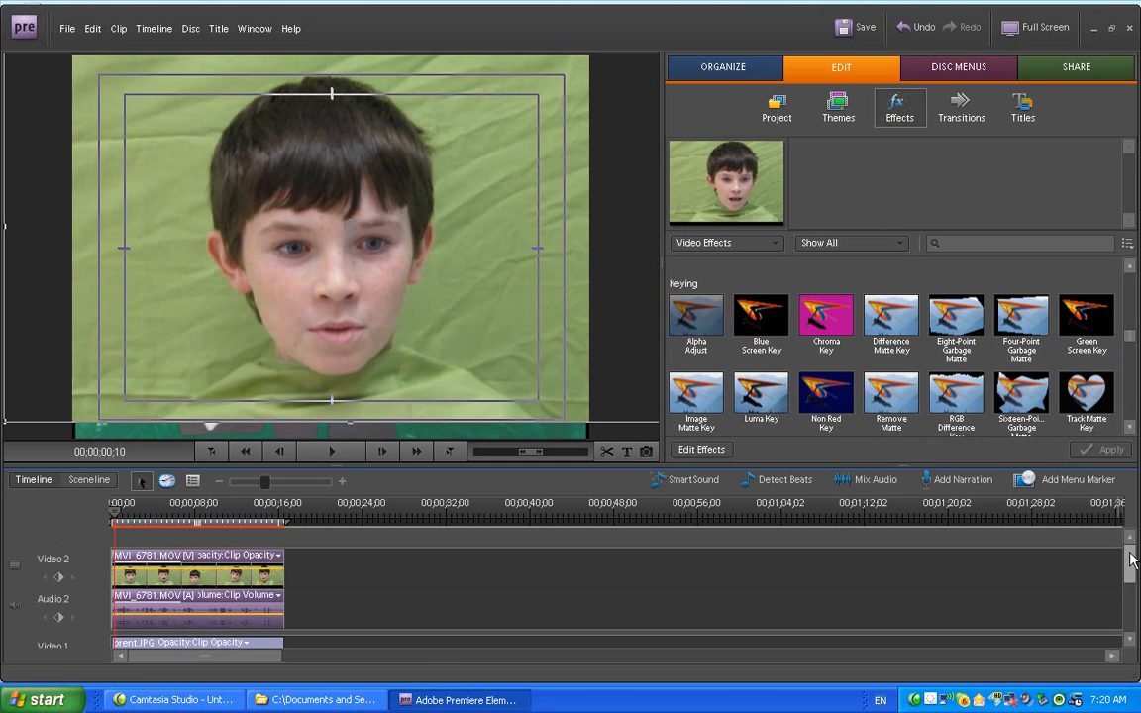
left_click(1087, 320)
left_click_drag(1087, 320, 204, 571)
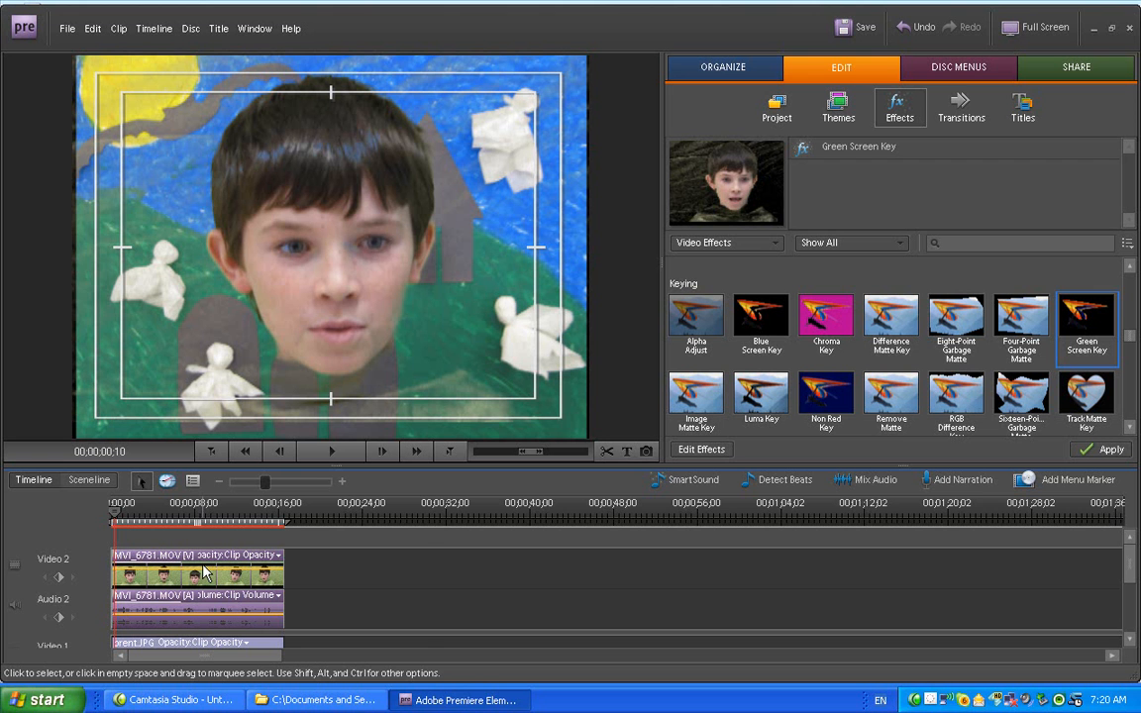
Set the Green Screen Key threshold on MVI_6781.MOV to 25.3% and check the composite at different points of the clip
left_click(127, 512)
left_click_drag(127, 512, 172, 516)
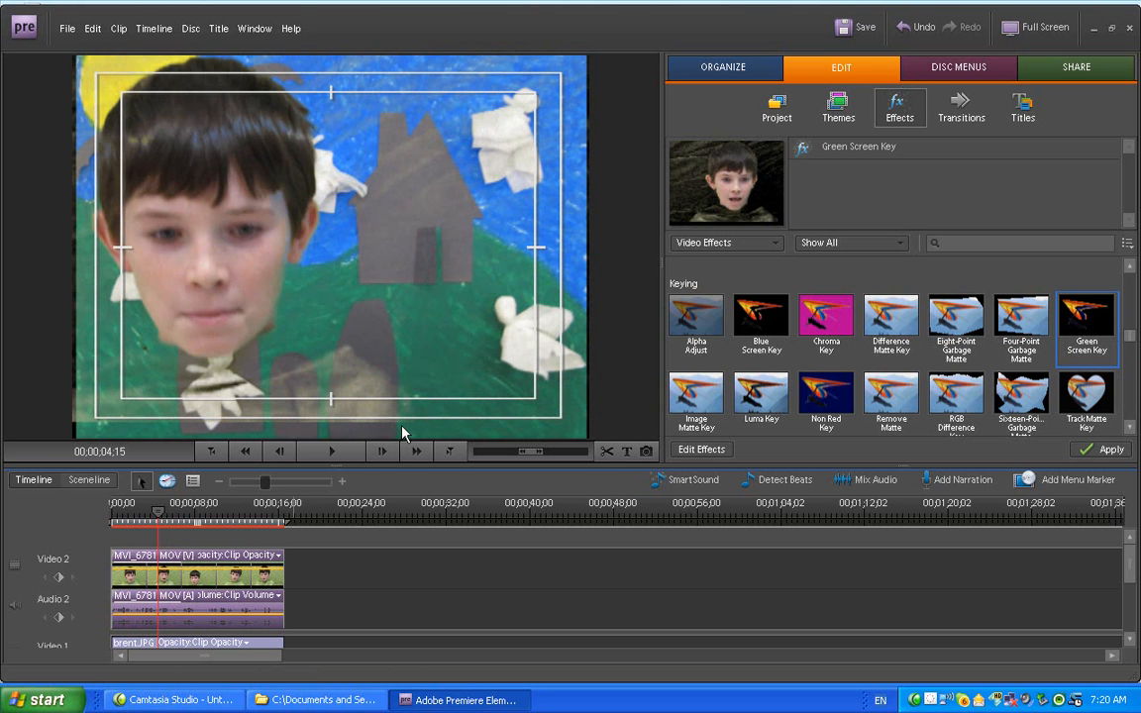
left_click(146, 514)
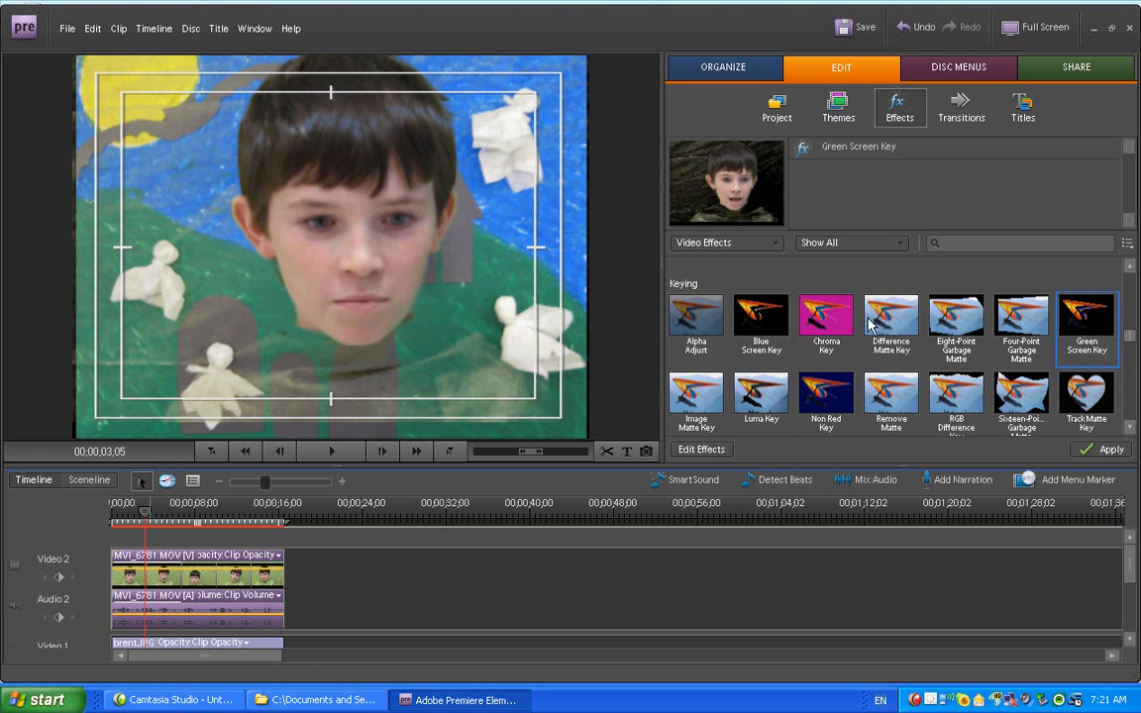
left_click(704, 450)
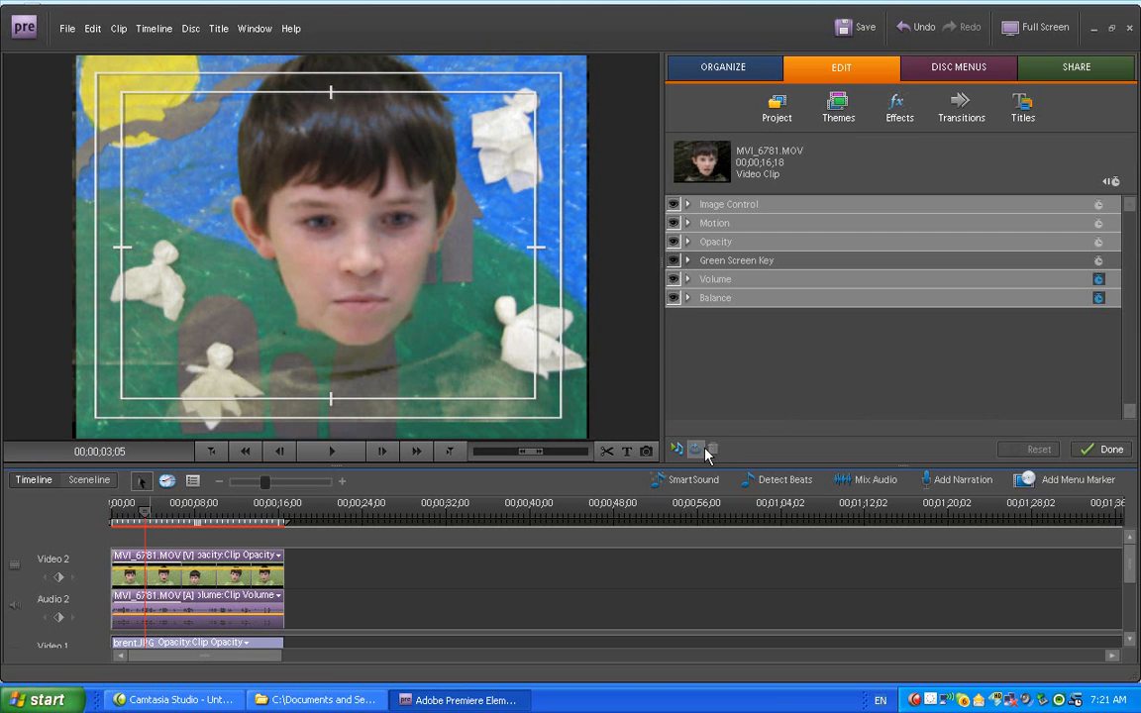
left_click(688, 261)
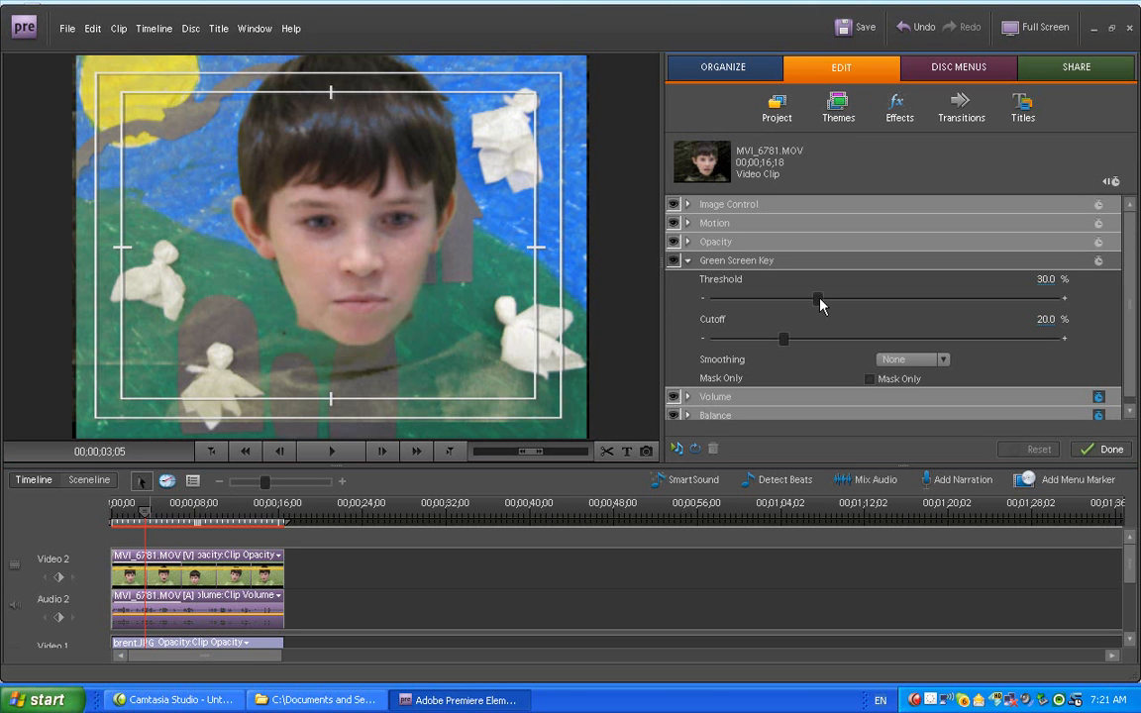
left_click_drag(821, 304, 804, 306)
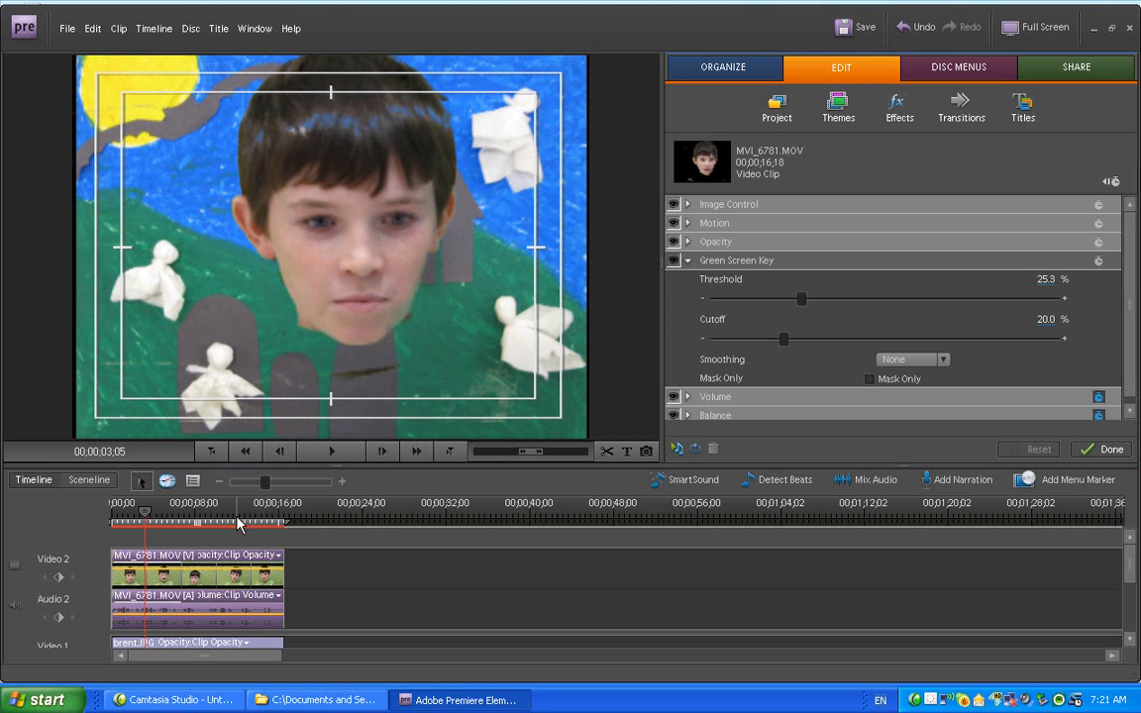
left_click_drag(147, 510, 117, 517)
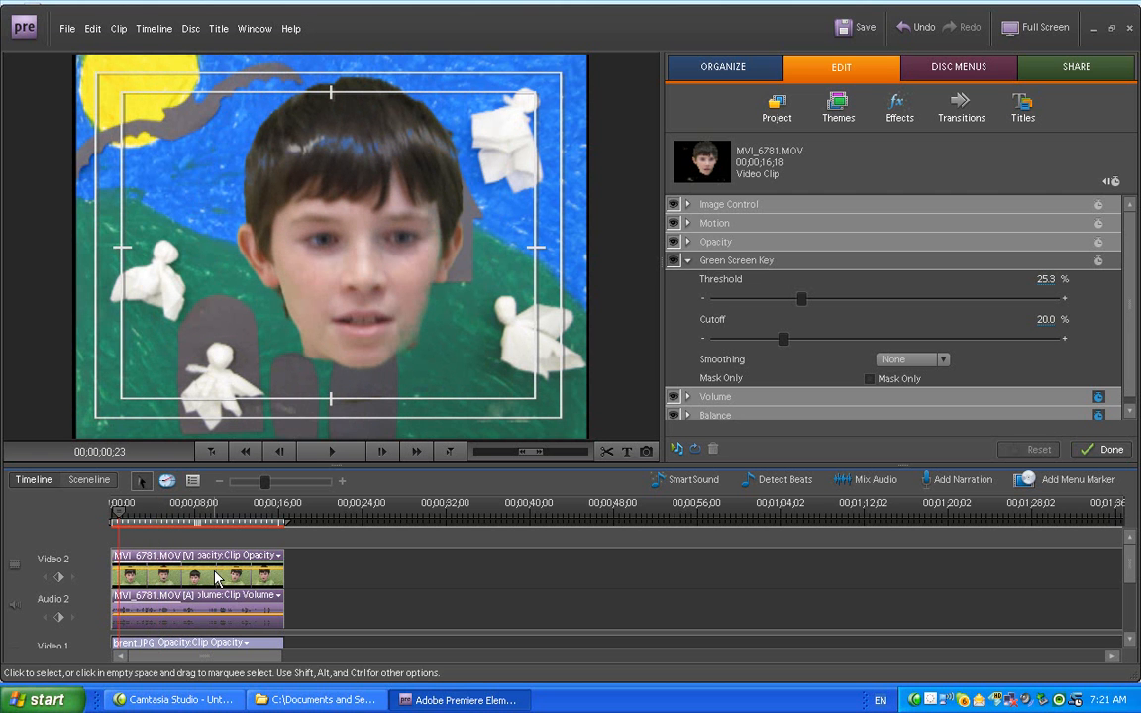
Remove the Green Screen Key from MVI_6781.MOV and apply the Chroma Key effect to the clip instead
right_click(815, 262)
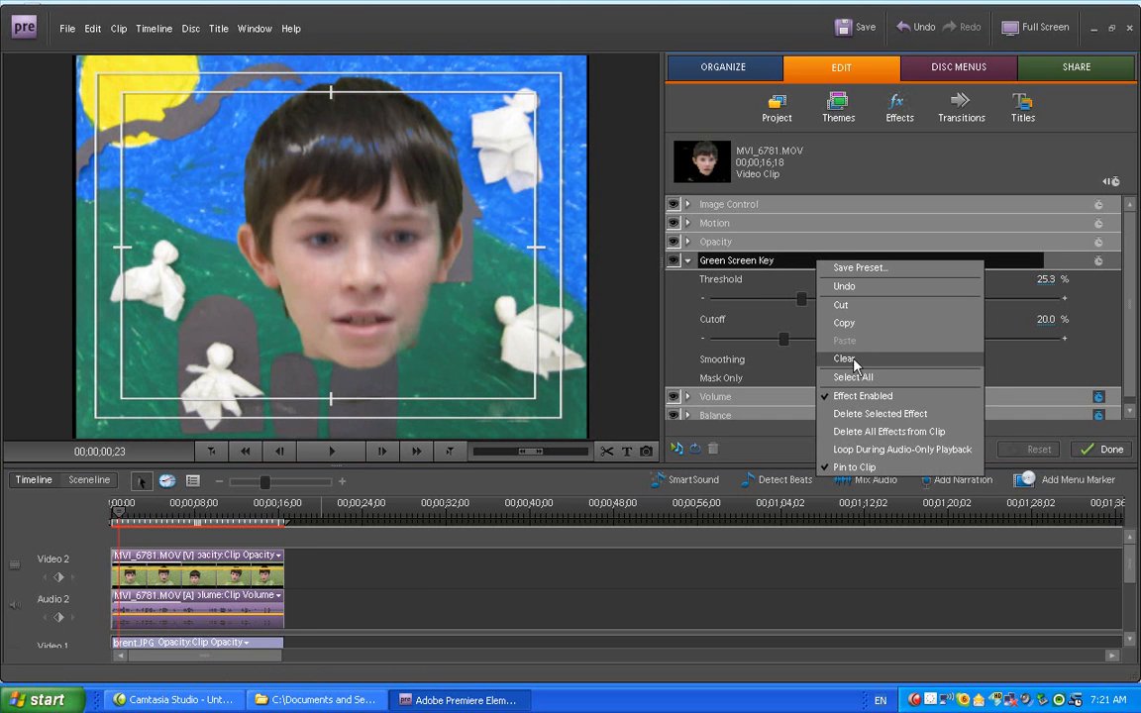
left_click(852, 360)
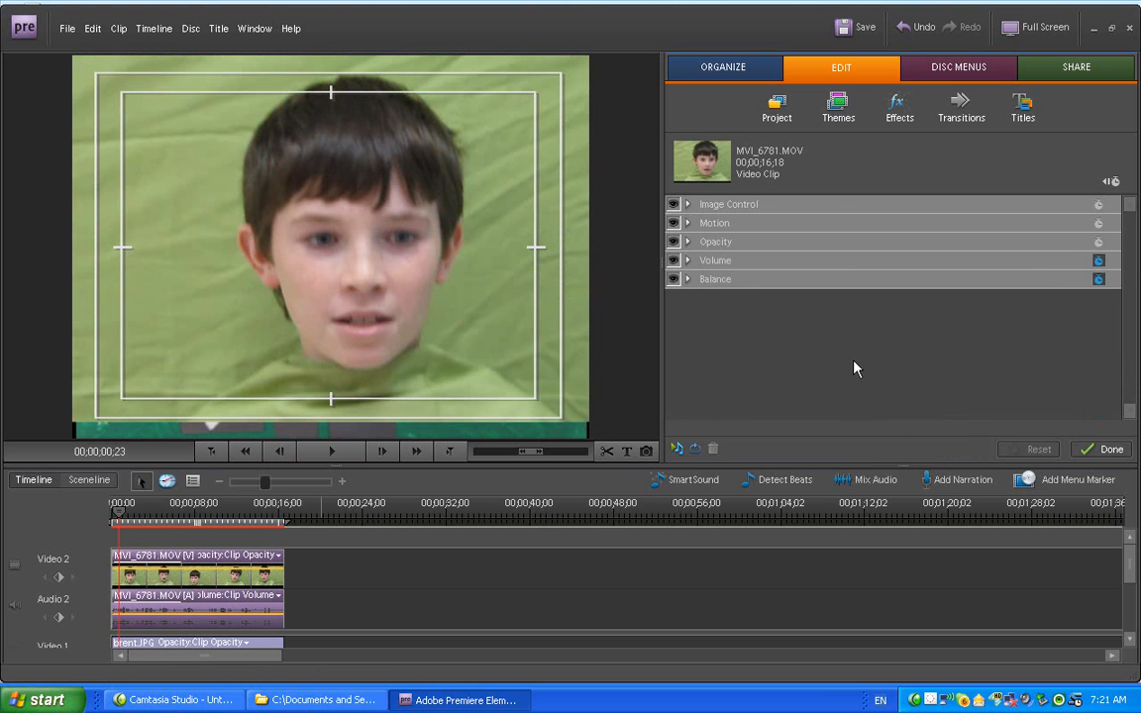
left_click(898, 109)
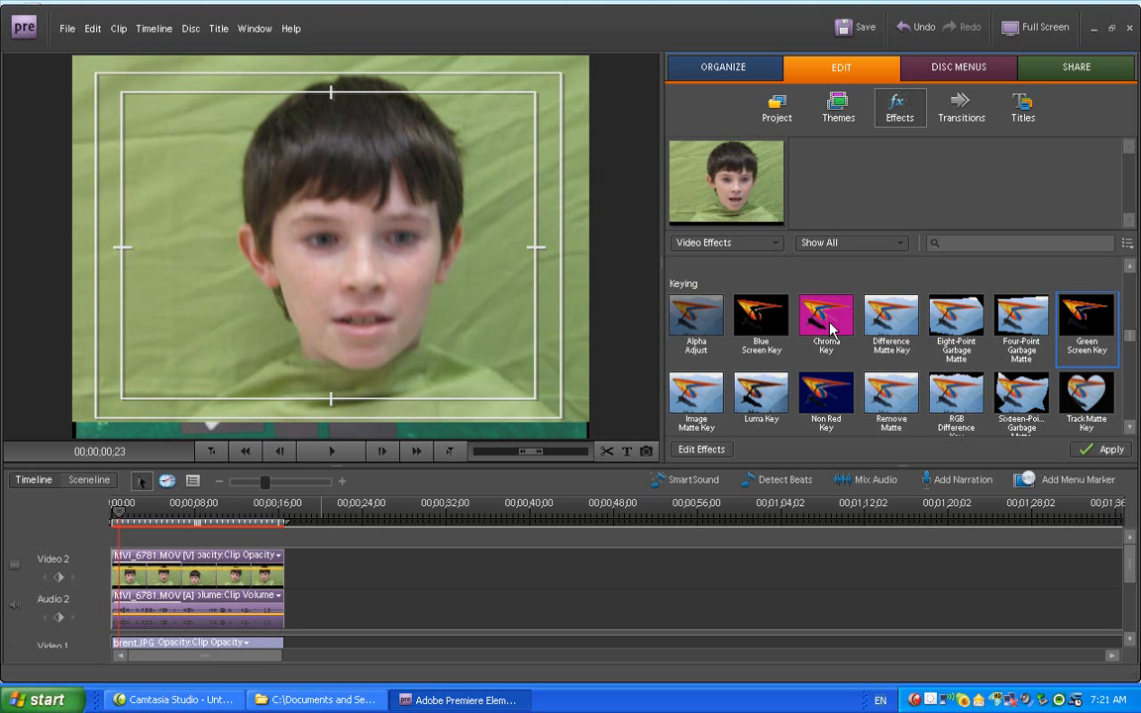
left_click_drag(833, 329, 240, 570)
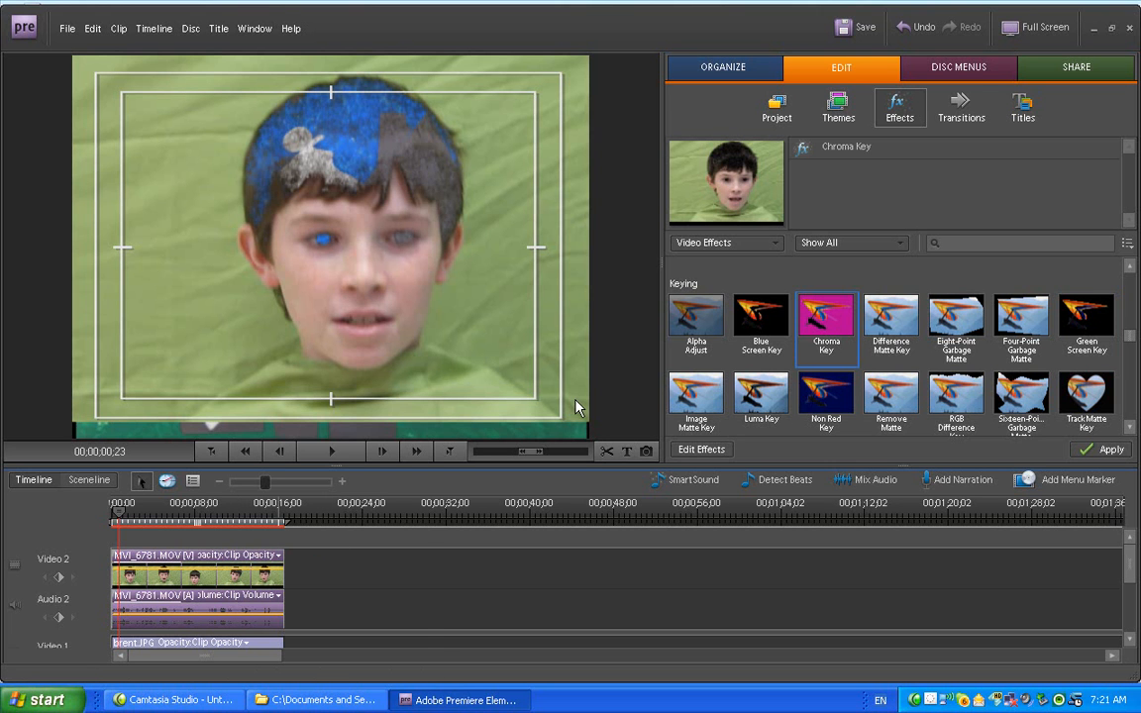
Set the Chroma Key colour by sampling the green backdrop beside the boy's head in the preview
left_click(703, 449)
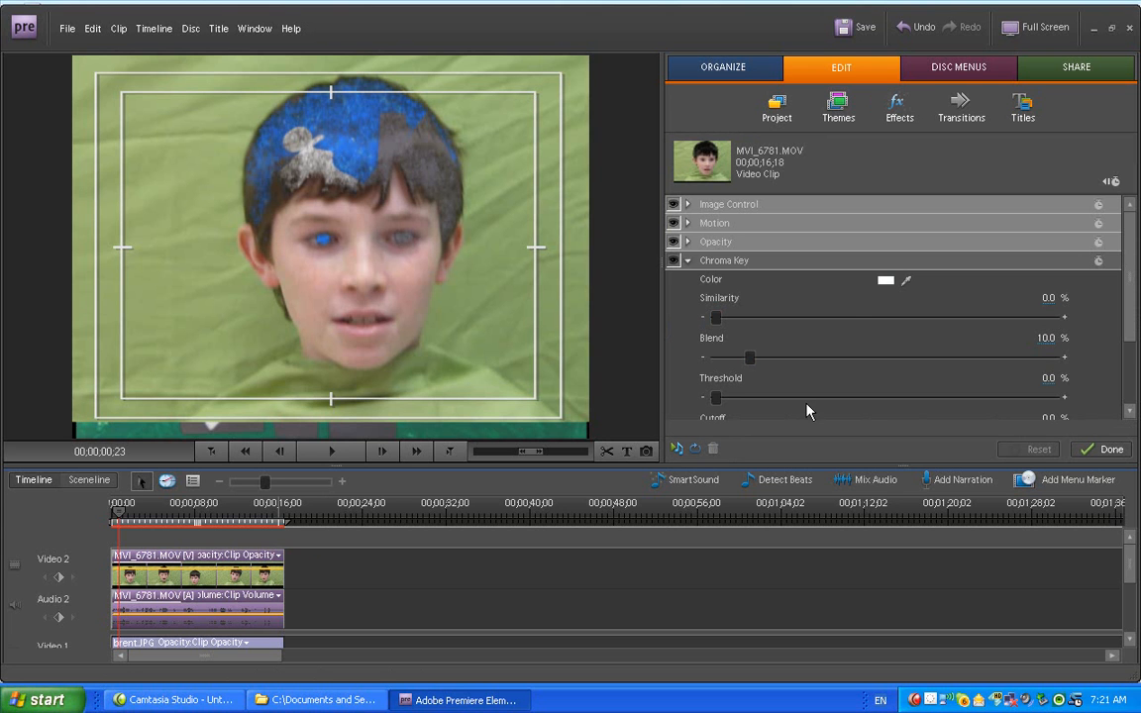
left_click(906, 283)
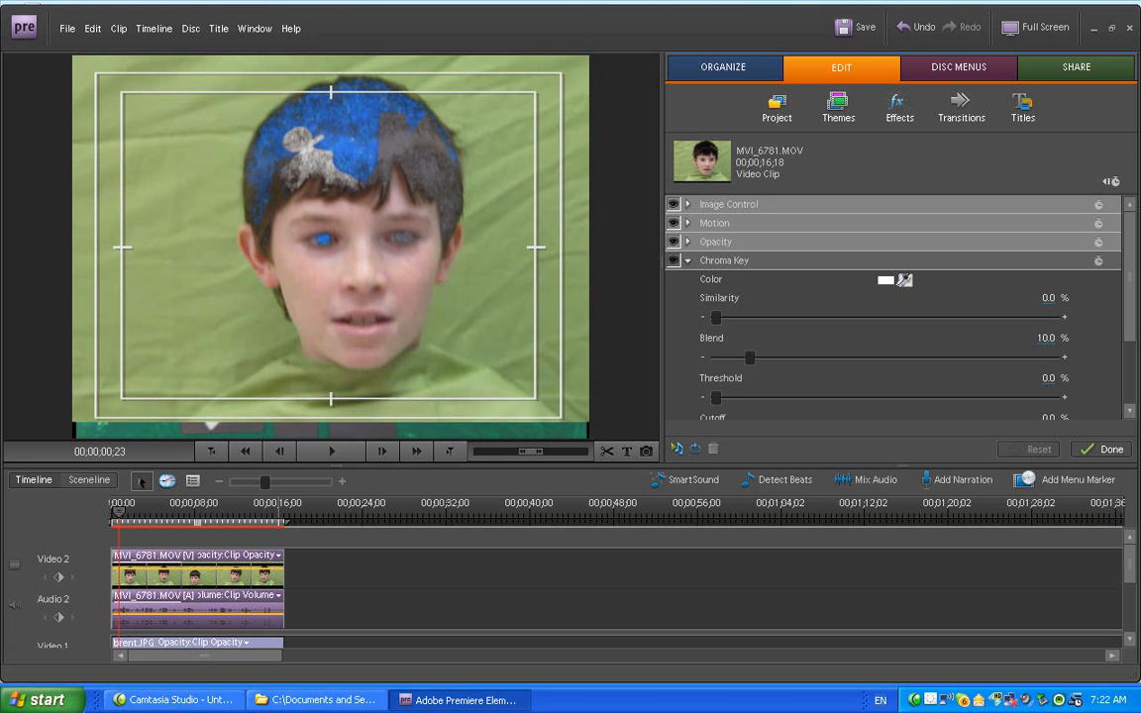
left_click(222, 97)
left_click(908, 280)
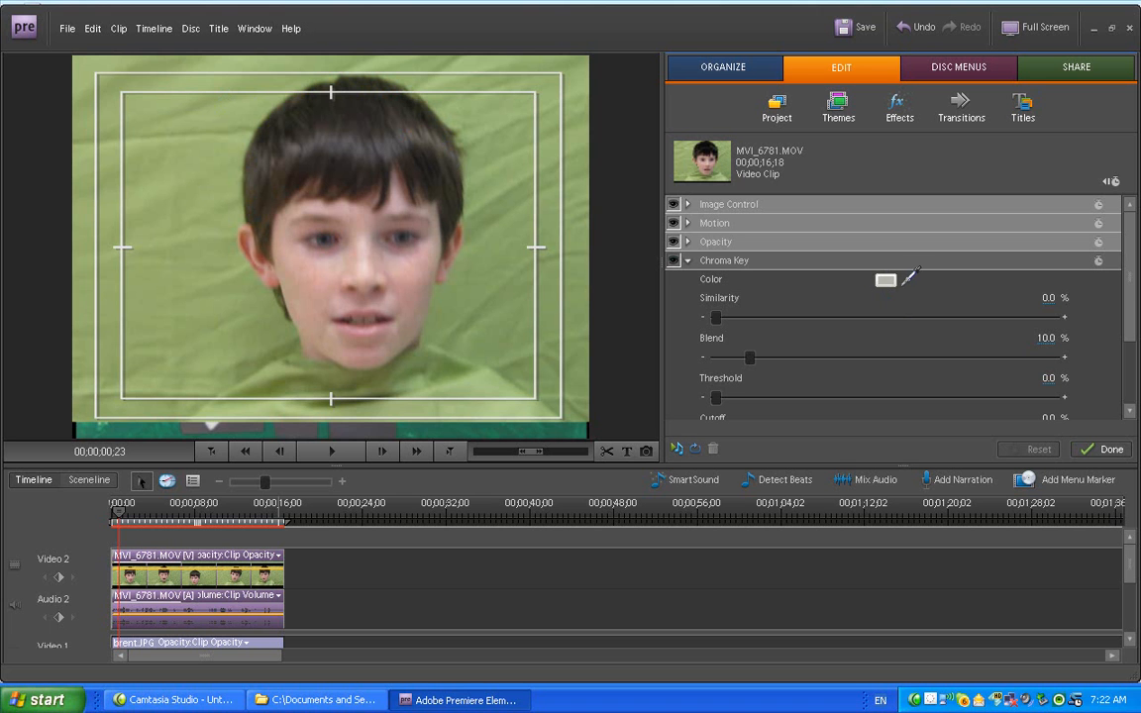
left_click(195, 111)
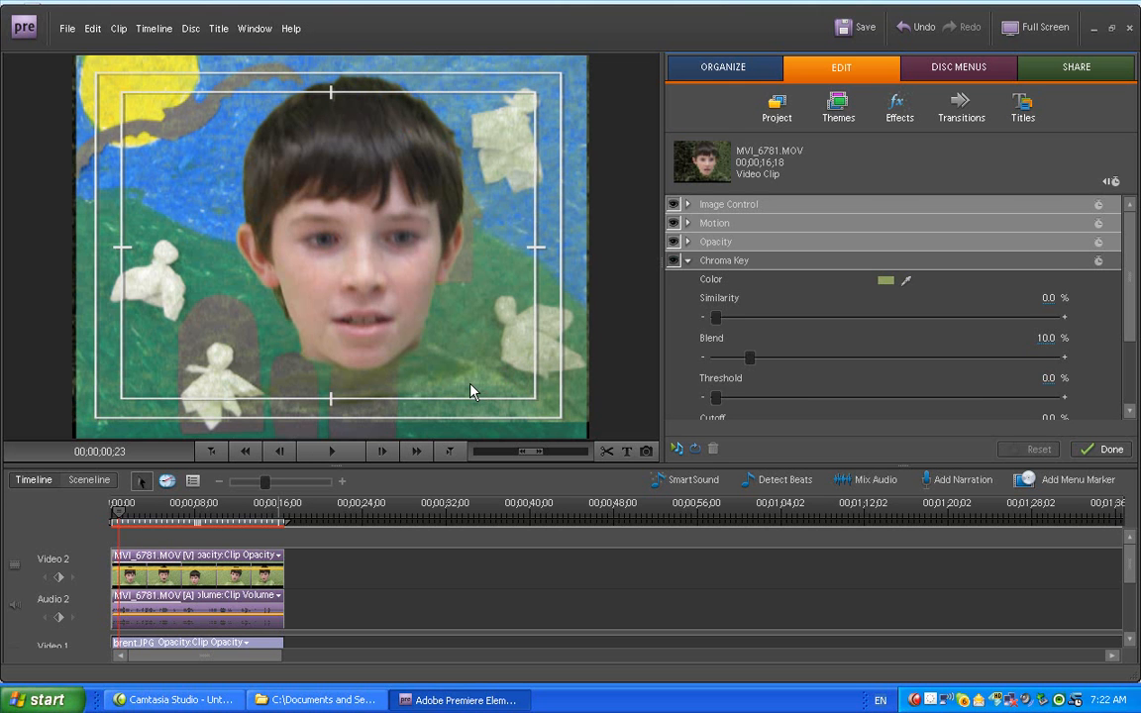
Set the Chroma Key similarity to 11.6% and blend to 1.6%, check the result, and collapse the effect's settings
left_click_drag(716, 322, 722, 366)
left_click_drag(759, 317, 765, 317)
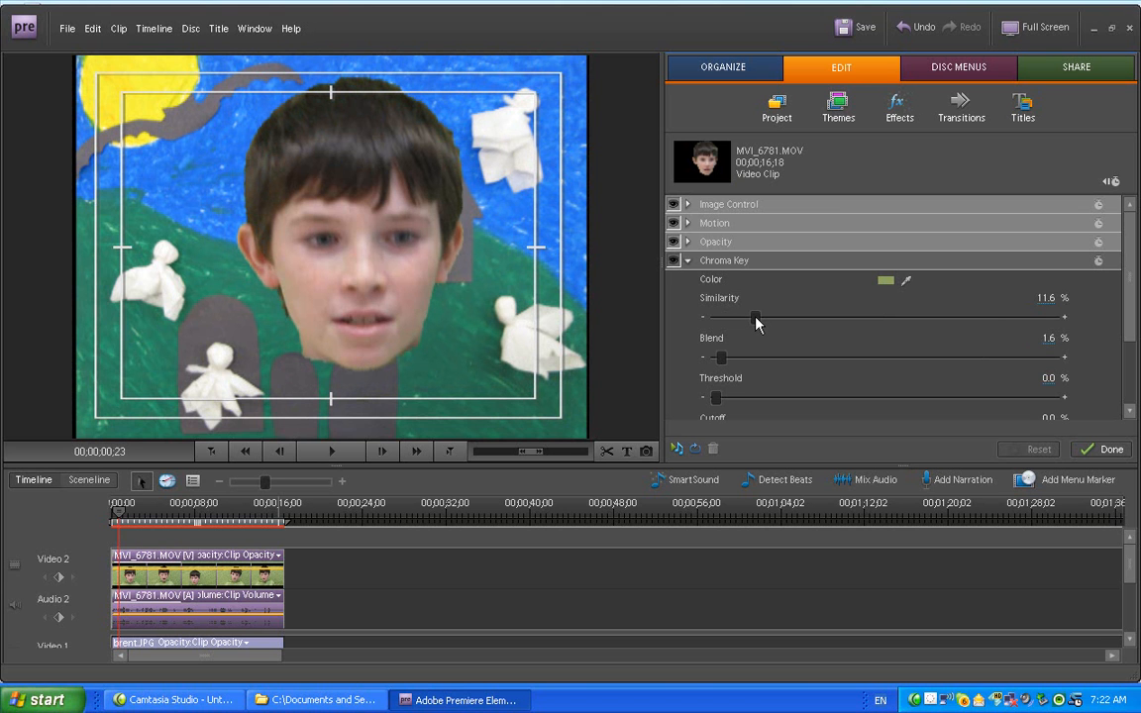
mouse_move(120, 509)
left_mouse_down()
mouse_move(136, 510)
mouse_move(117, 511)
left_mouse_up()
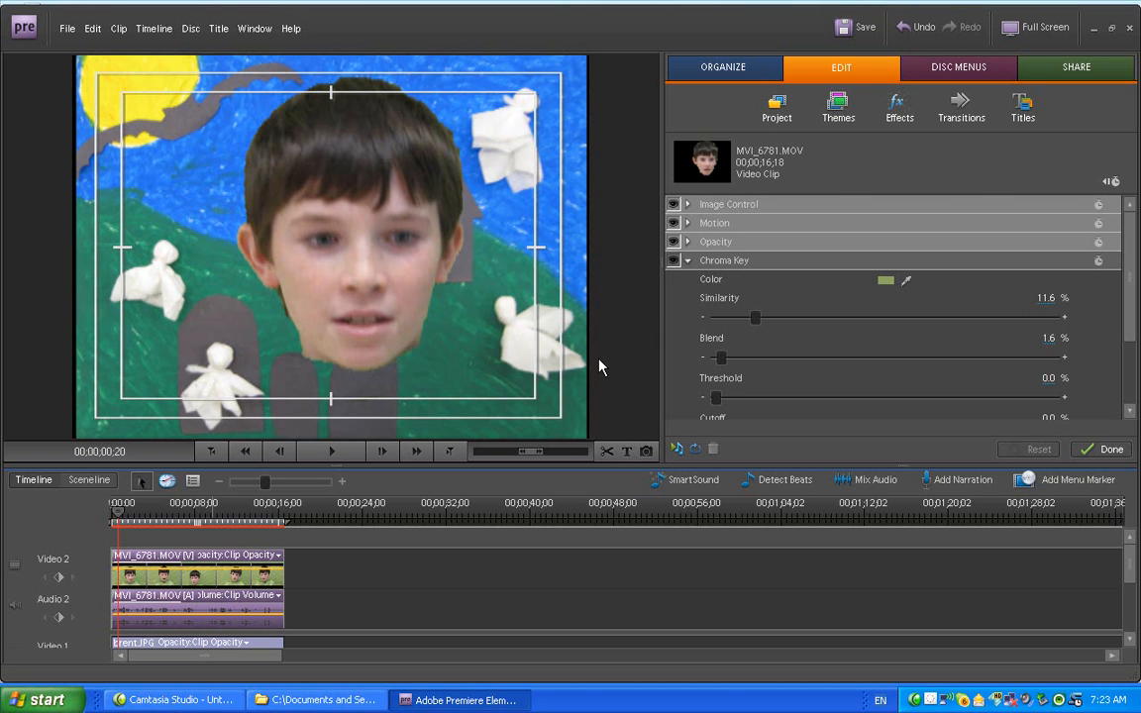
left_click(688, 262)
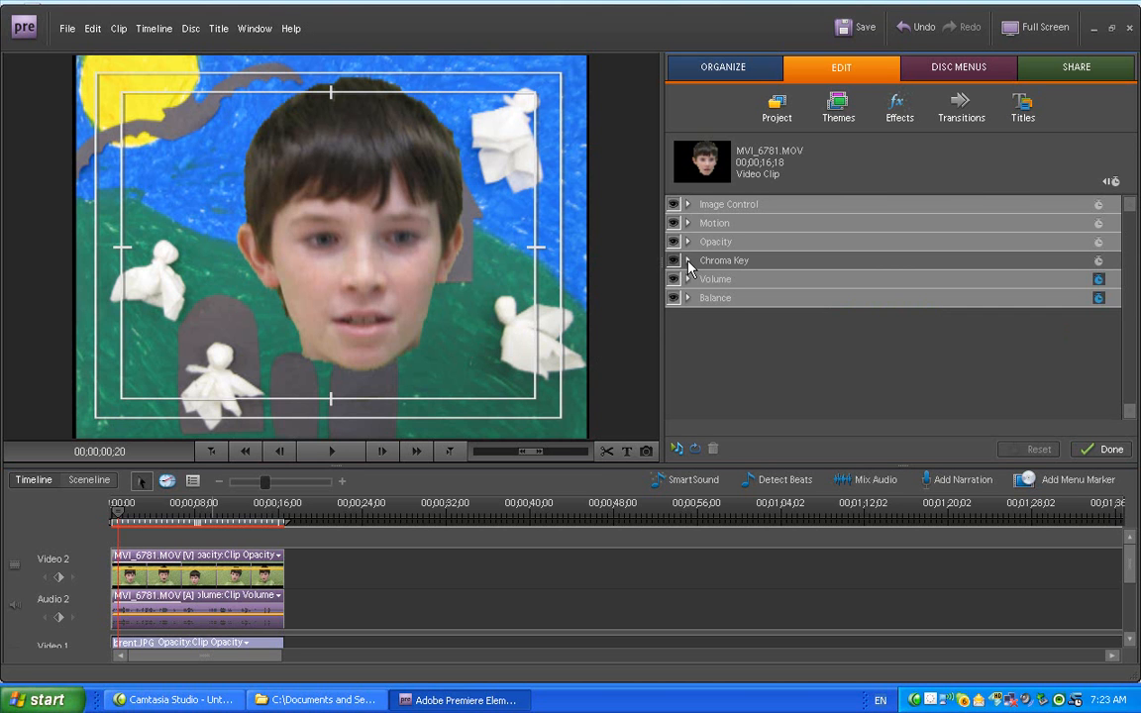